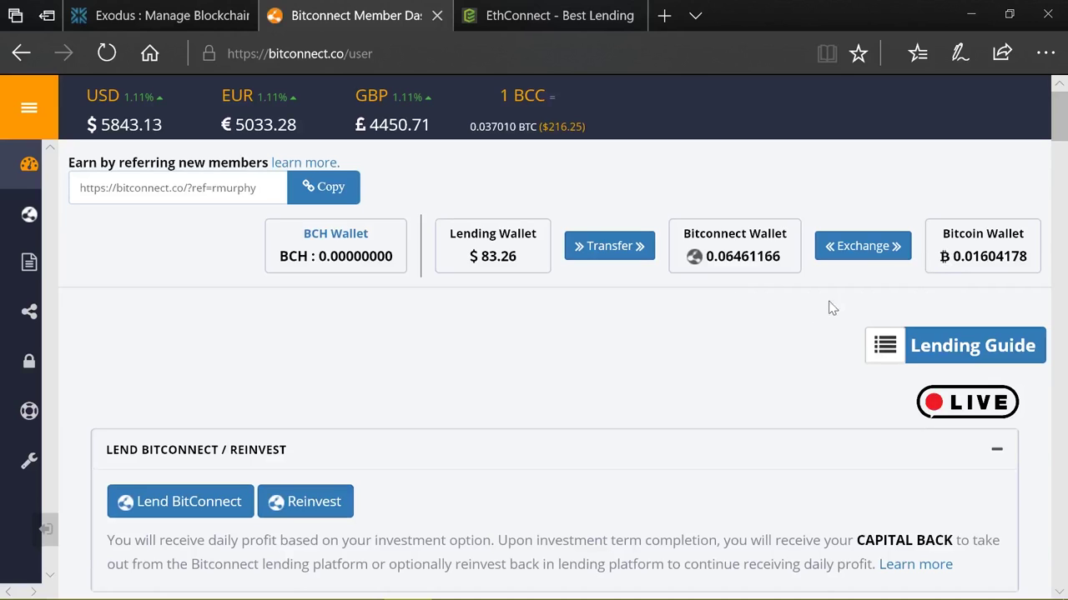
# Step: On the exodus.io home page, review the Portfolio, Exchange and Multi-asset wallet cards, then return to the top banner
pyautogui.click(136, 11)
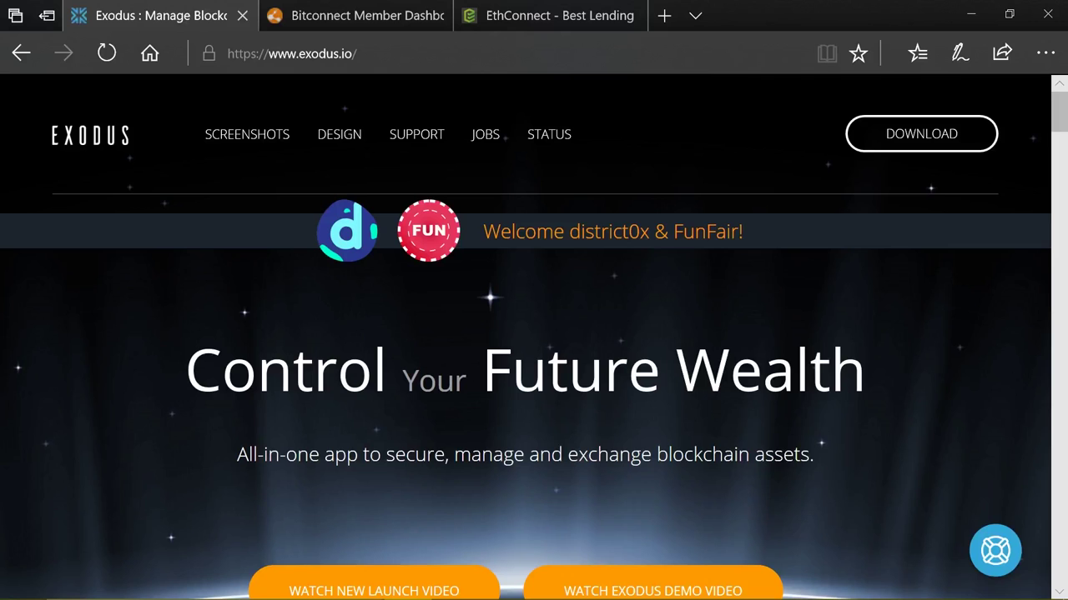
pyautogui.scroll(-3, 281, 365)
pyautogui.scroll(-2, 281, 367)
pyautogui.scroll(-2, 281, 367)
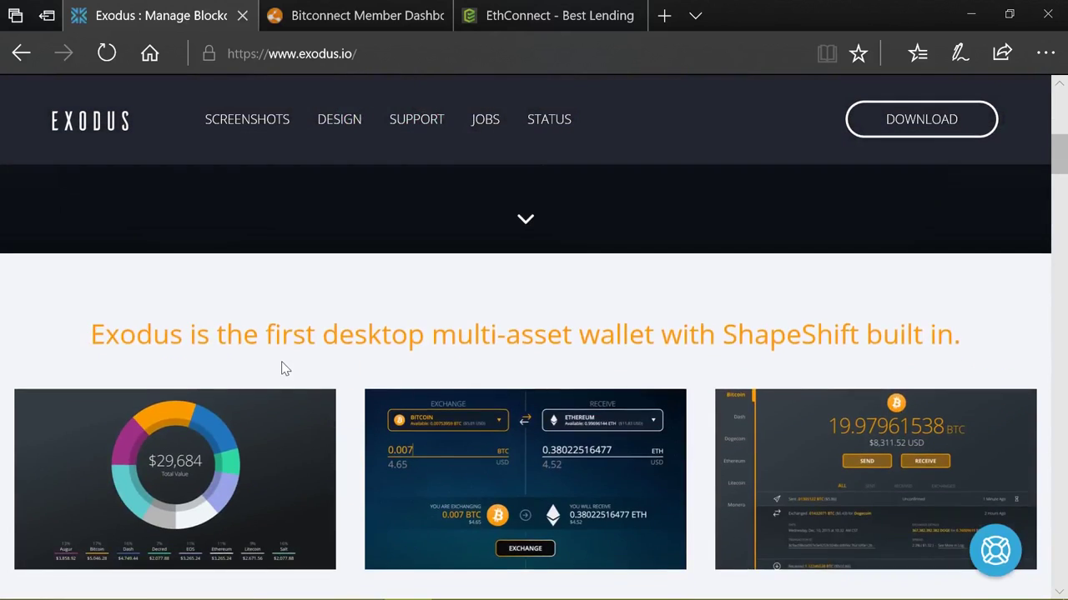
pyautogui.scroll(-2, 282, 370)
pyautogui.scroll(-1, 282, 369)
pyautogui.scroll(2, 281, 370)
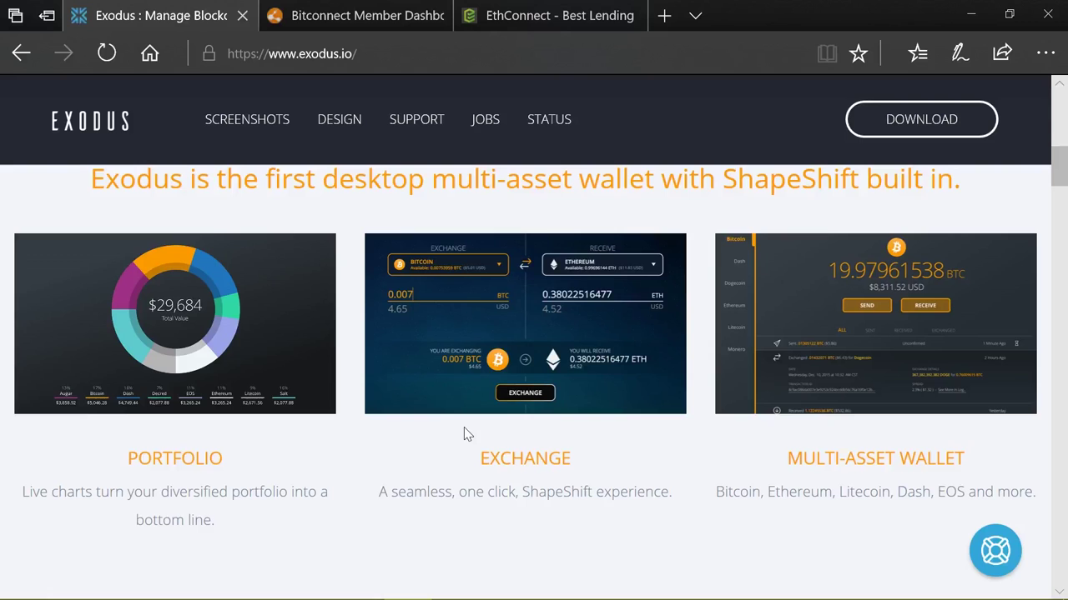
pyautogui.scroll(3, 464, 429)
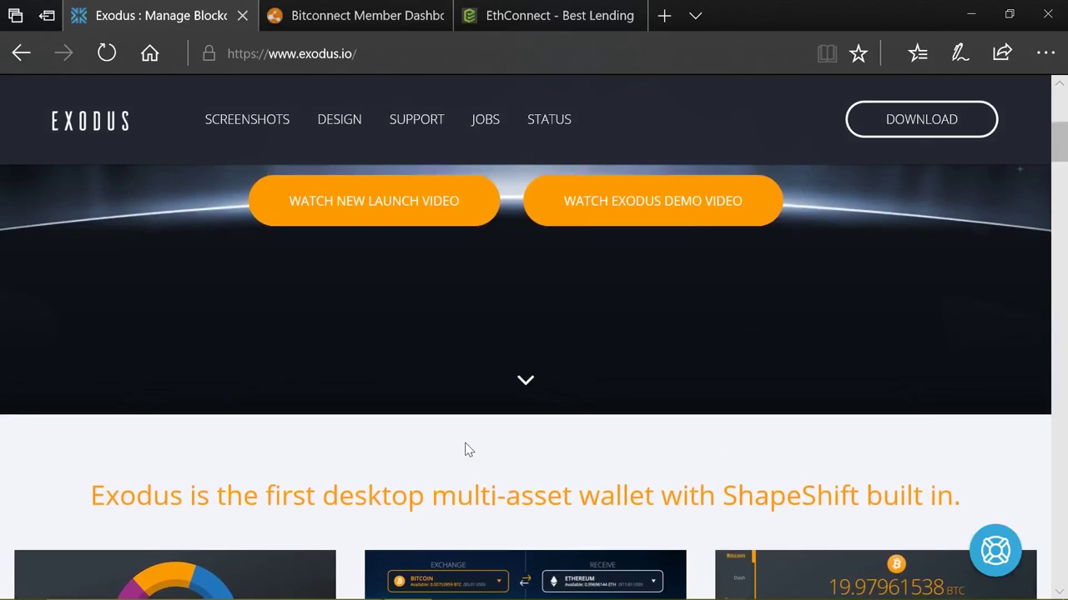
pyautogui.scroll(5, 488, 451)
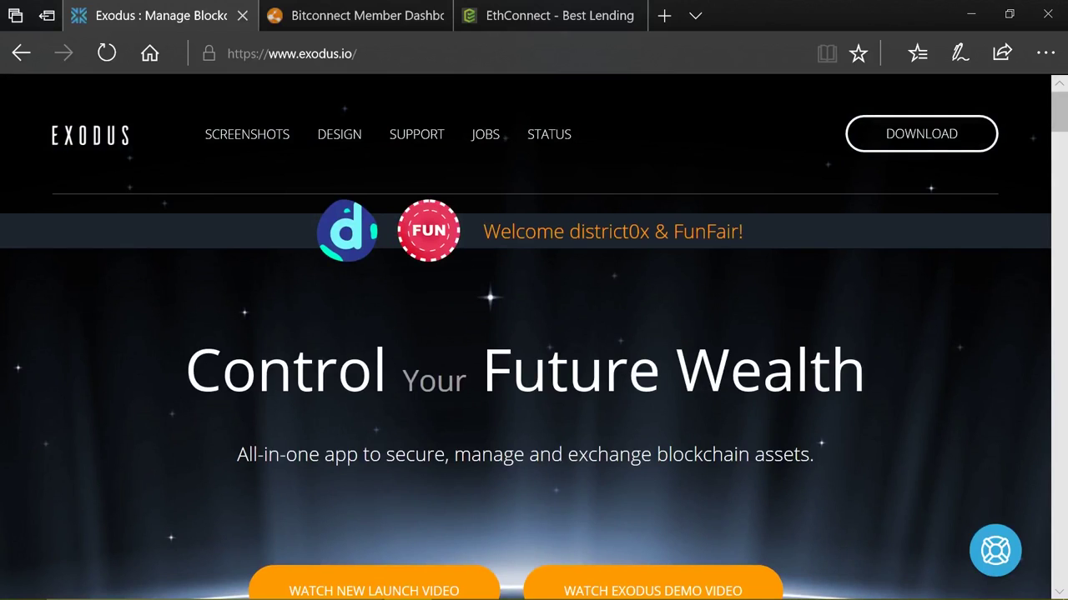
# Step: Go to the release 1.37.1 download page, view its release hashes, then close the hashes tab
pyautogui.click(913, 138)
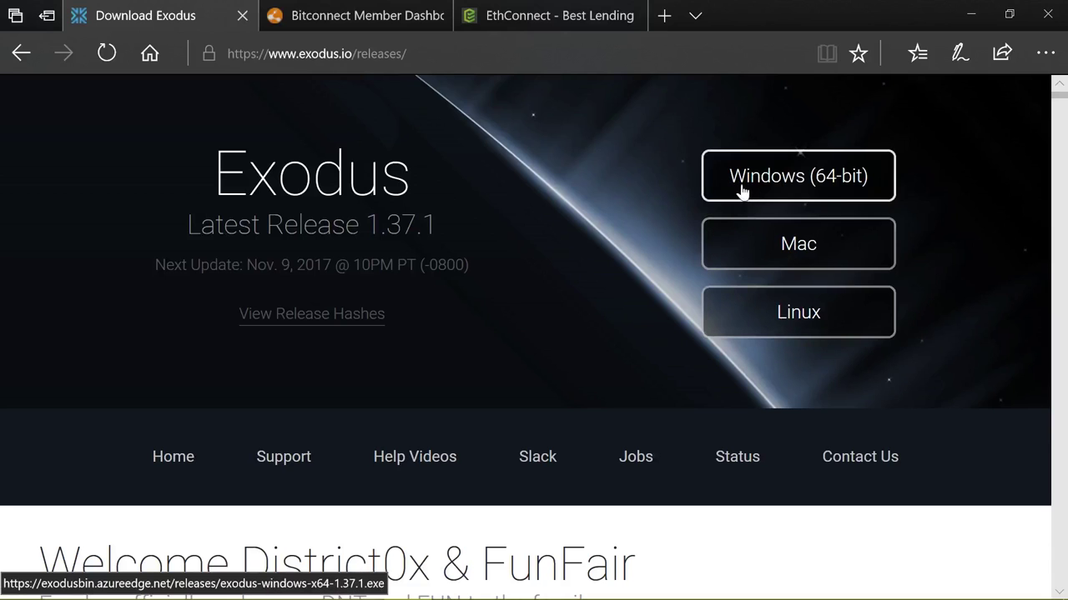
pyautogui.click(326, 324)
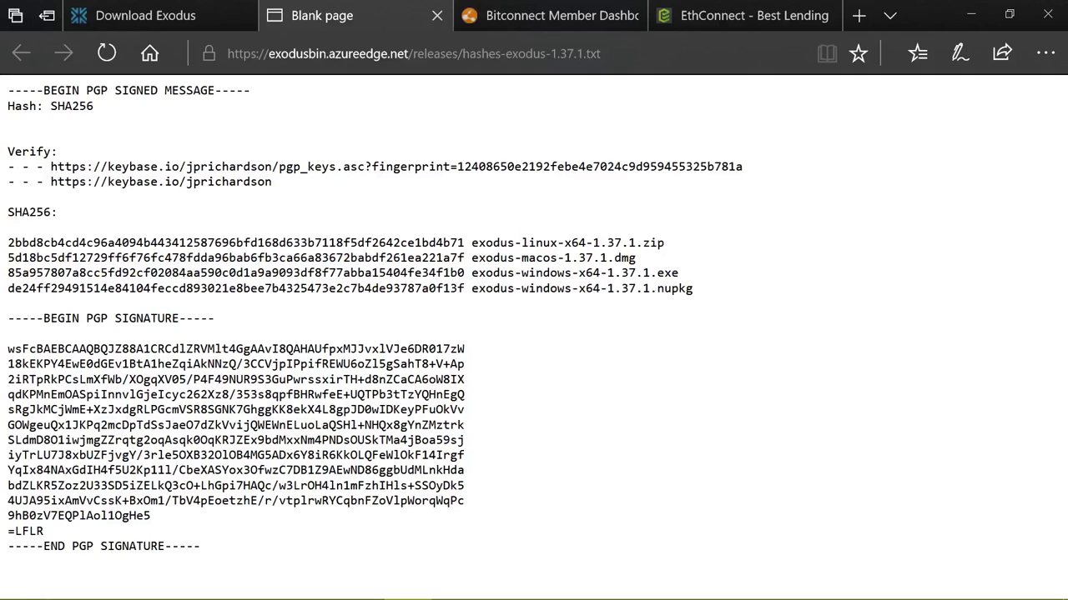
pyautogui.click(20, 56)
pyautogui.click(437, 15)
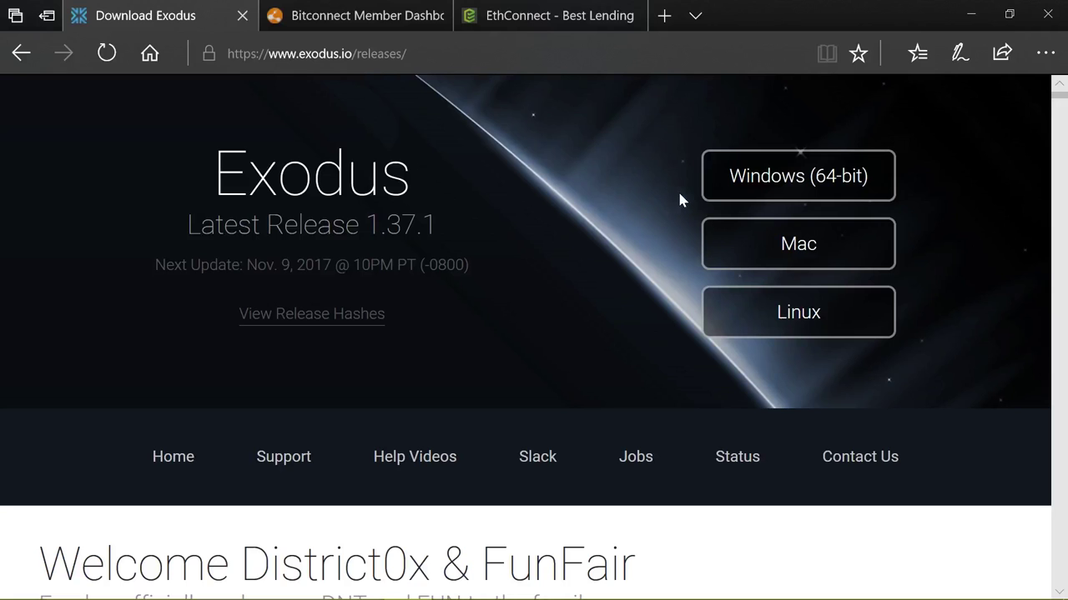
# Step: Browse the release-note tiles on exodus.io/releases, then bring up the Exodus 1.37.0 desktop wallet
pyautogui.scroll(-2, 679, 199)
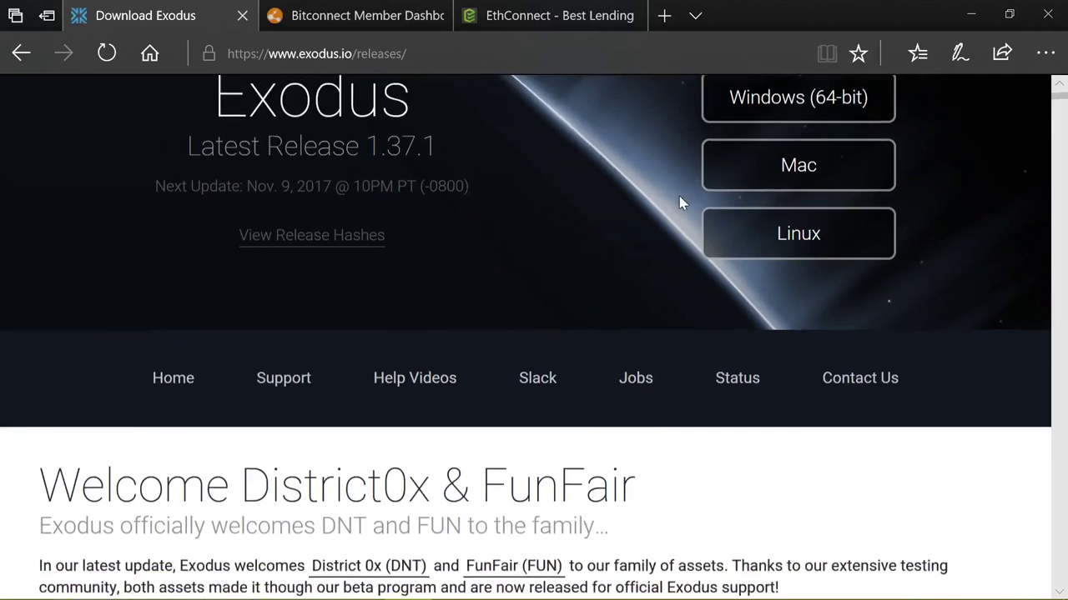
pyautogui.scroll(-3, 679, 199)
pyautogui.scroll(-2, 679, 200)
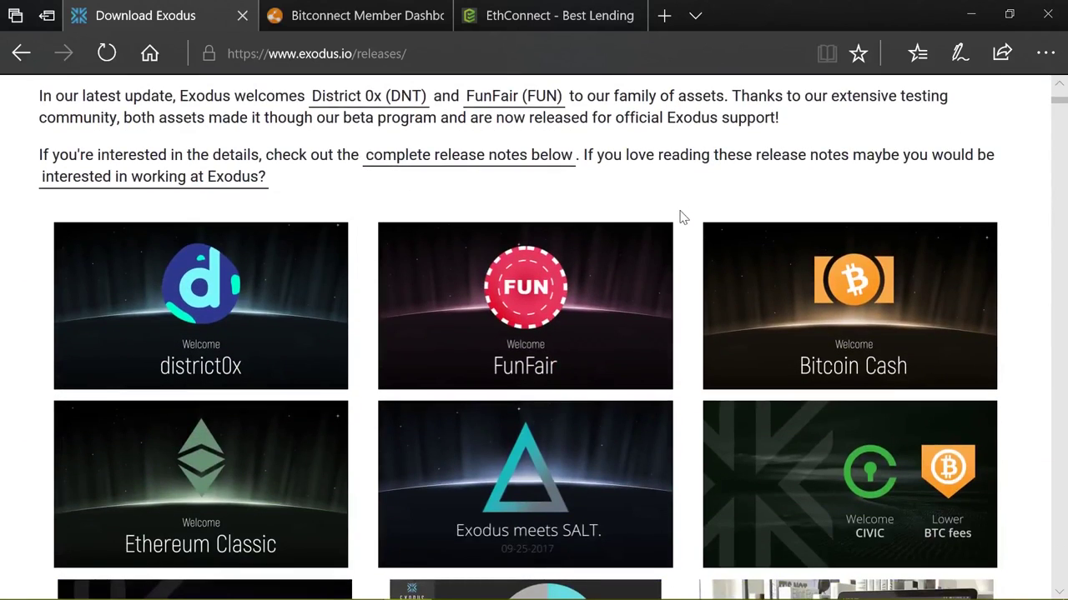
pyautogui.scroll(-2, 679, 201)
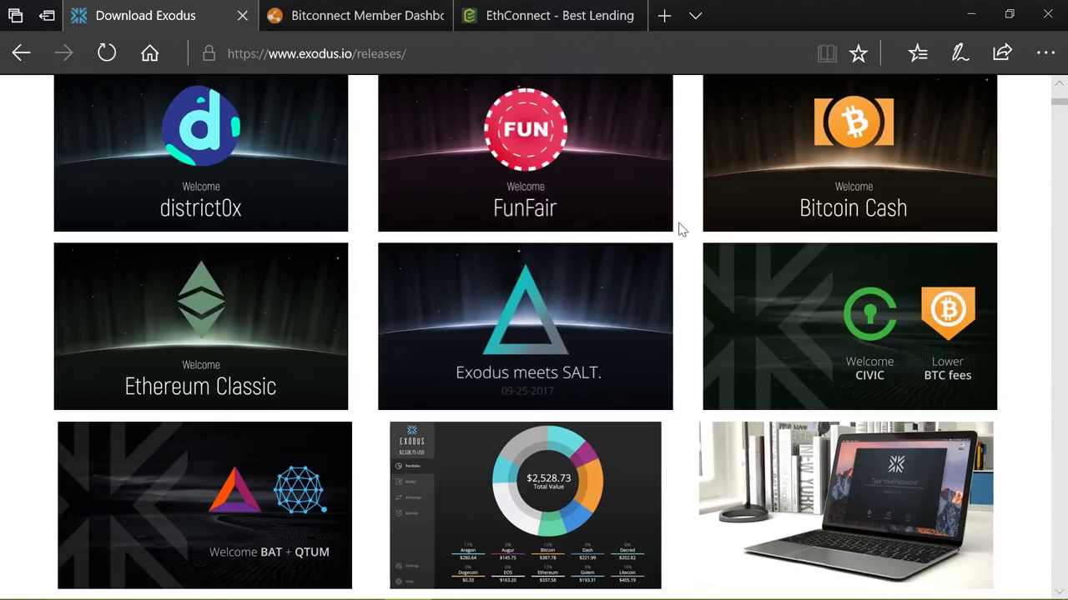
pyautogui.scroll(-1, 679, 242)
pyautogui.scroll(-3, 678, 247)
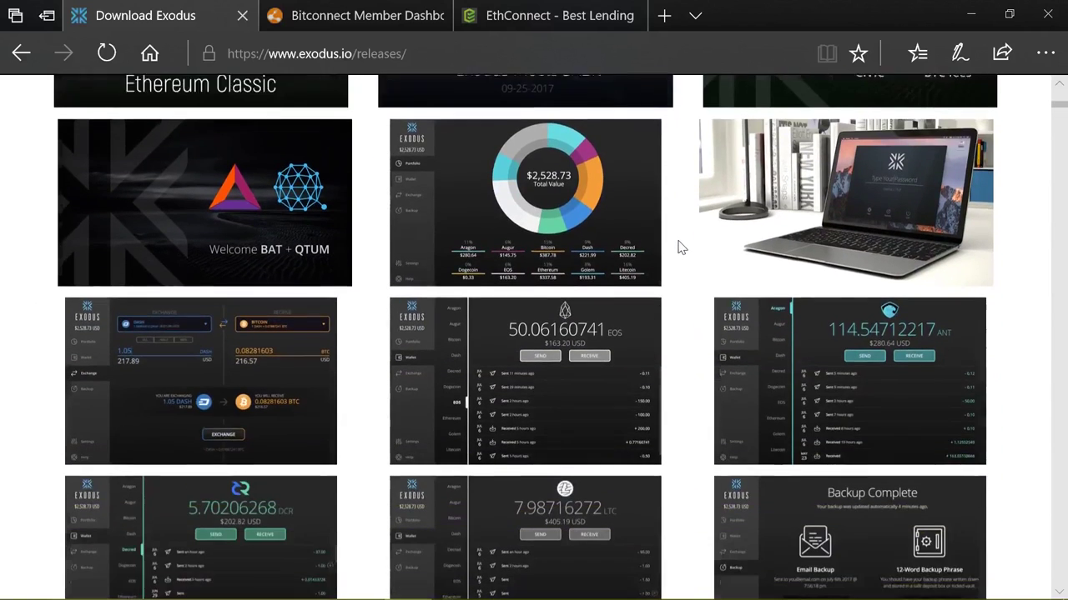
pyautogui.scroll(-1, 679, 246)
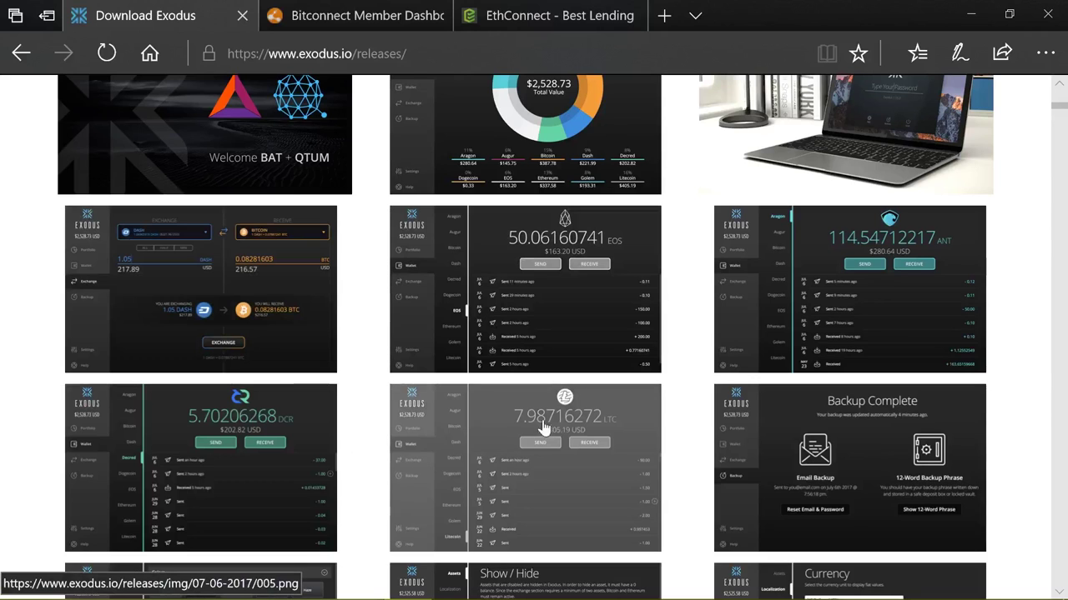
pyautogui.scroll(3, 682, 251)
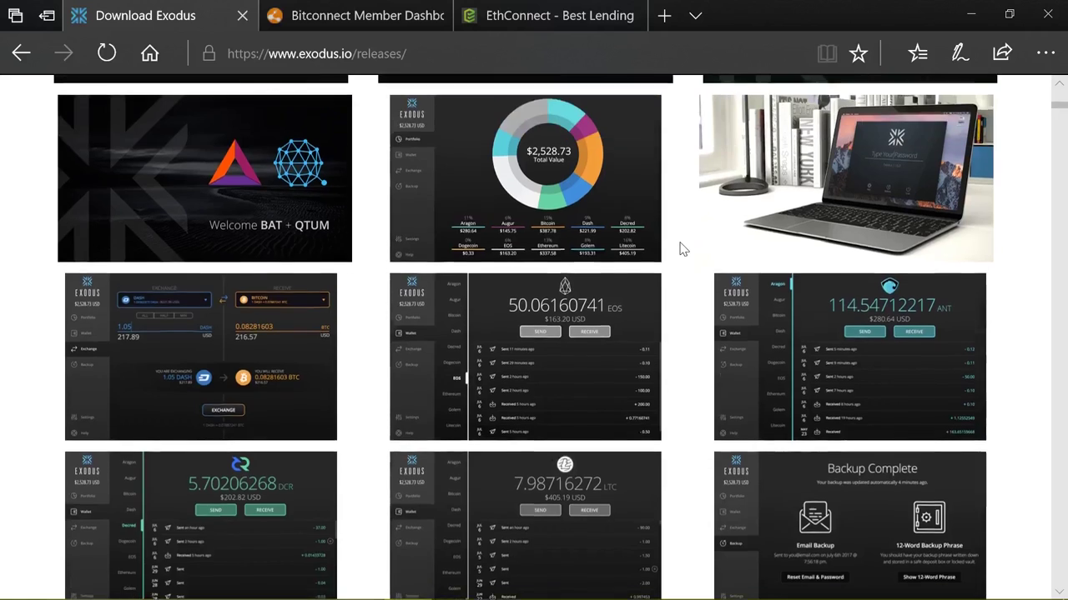
pyautogui.scroll(1, 682, 264)
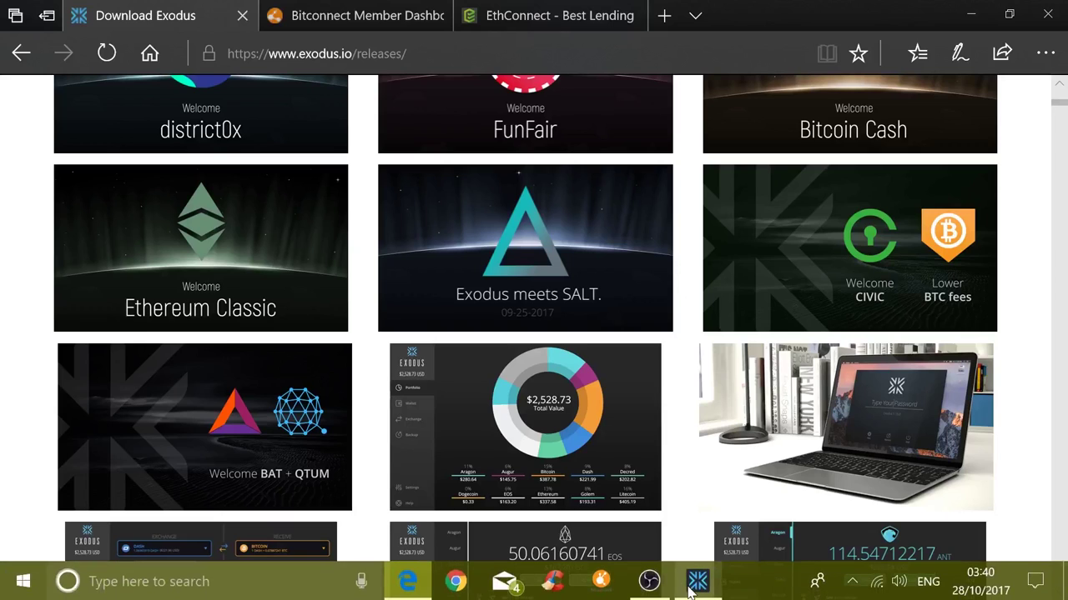
pyautogui.click(697, 581)
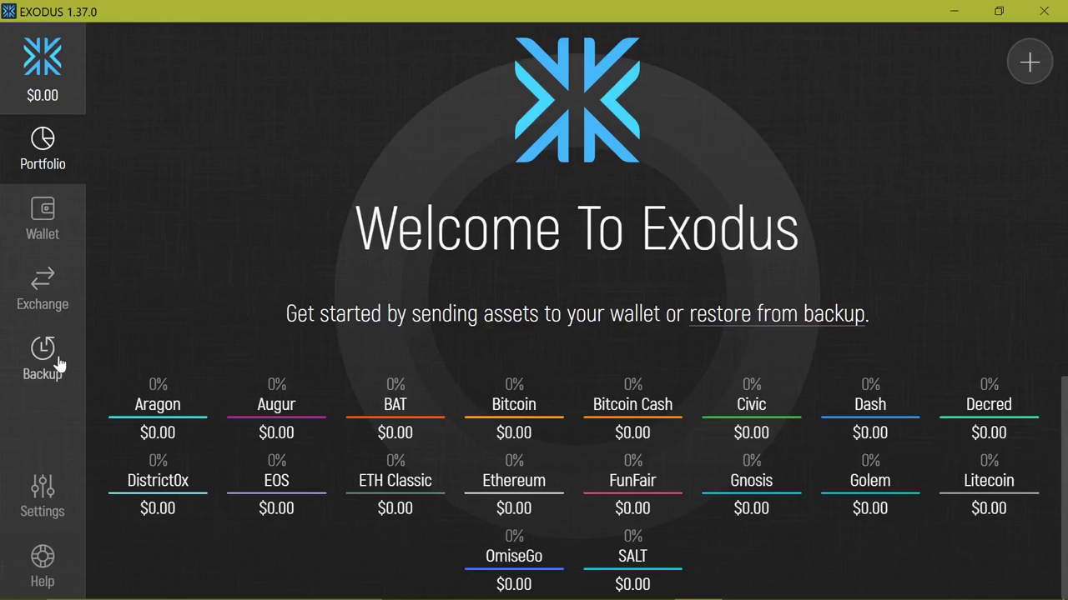
pyautogui.click(45, 211)
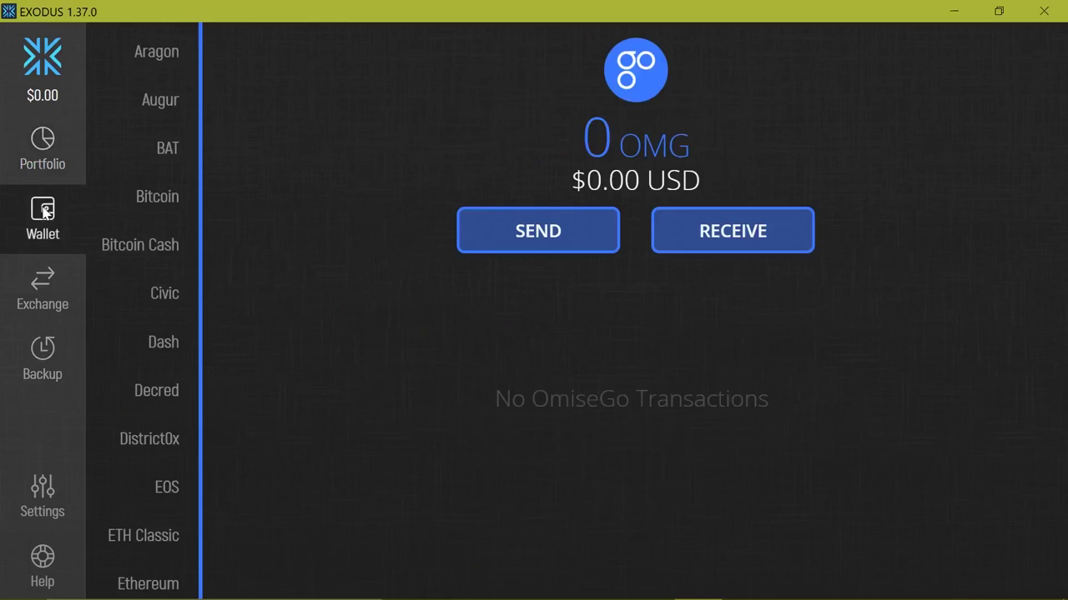
pyautogui.click(165, 198)
pyautogui.click(154, 242)
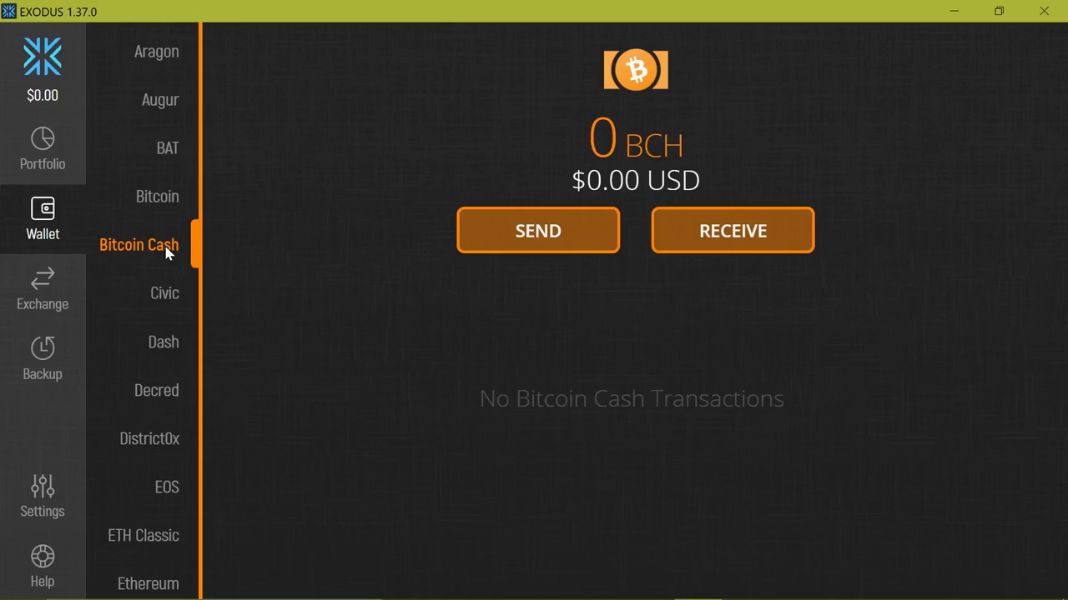
pyautogui.click(42, 161)
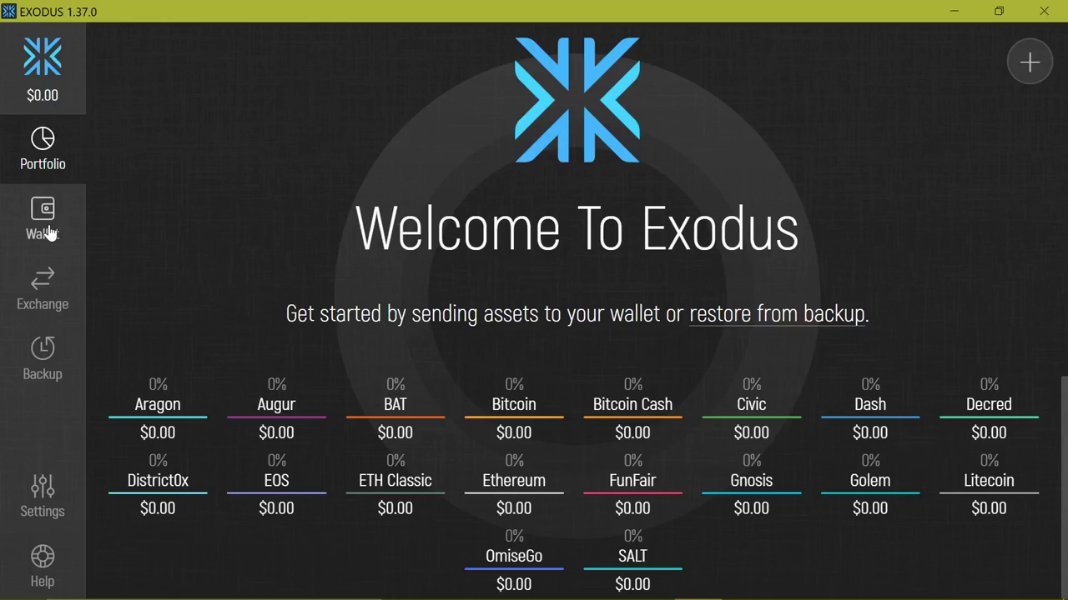
# Step: Visit the Exchange and Backup pages, then open Settings showing colour, texture and theme skins
pyautogui.click(52, 283)
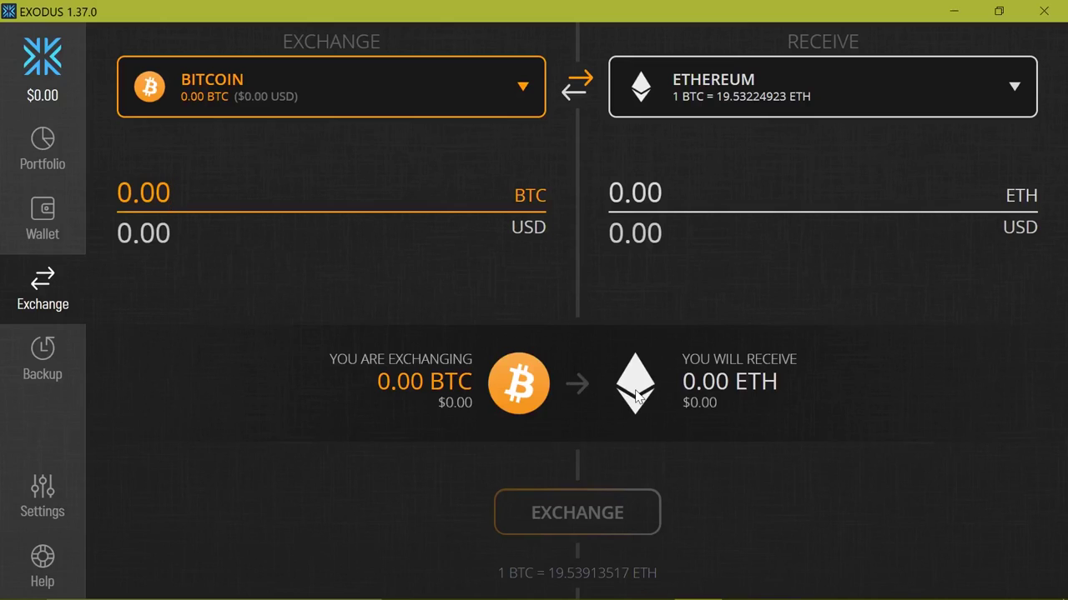
pyautogui.click(51, 360)
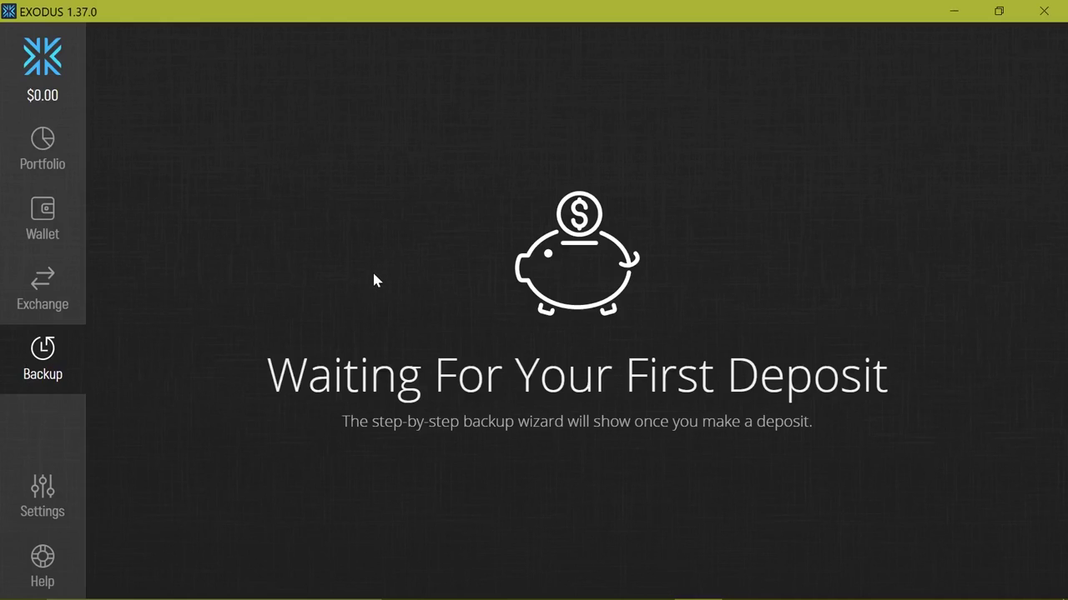
pyautogui.click(44, 492)
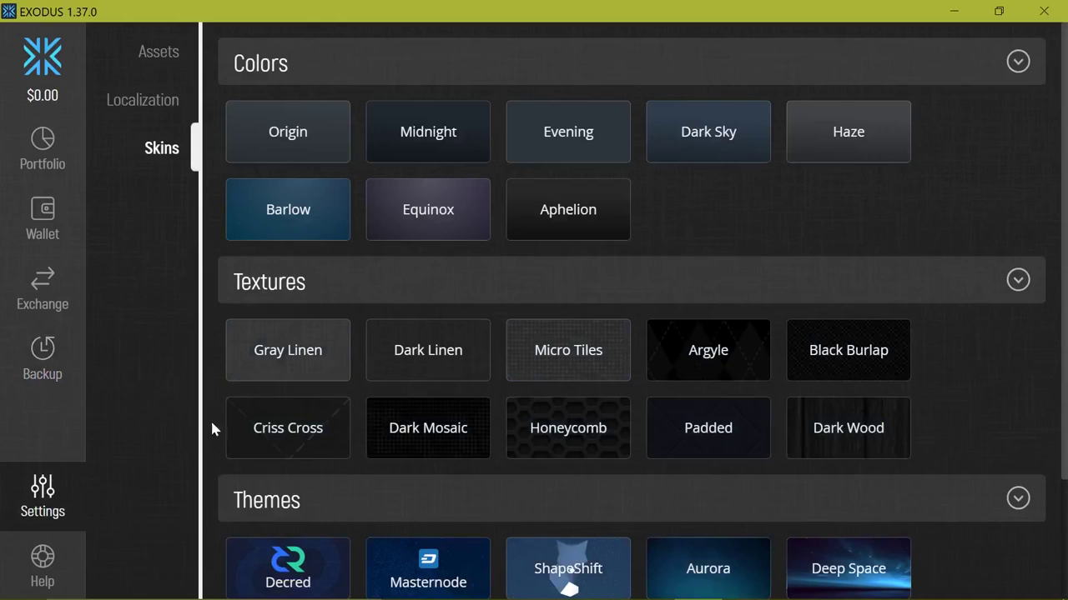
# Step: Try Origin, Equinox, Dark Sky and Gray Linen skins, keep Dark Linen, view Portfolio, then close Exodus
pyautogui.click(290, 121)
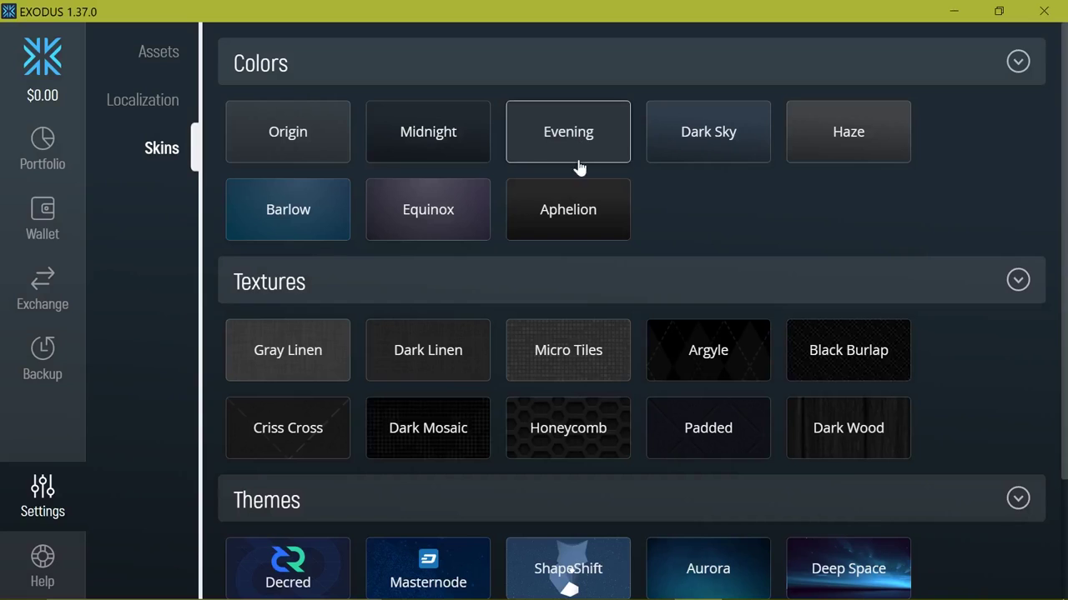
pyautogui.click(463, 212)
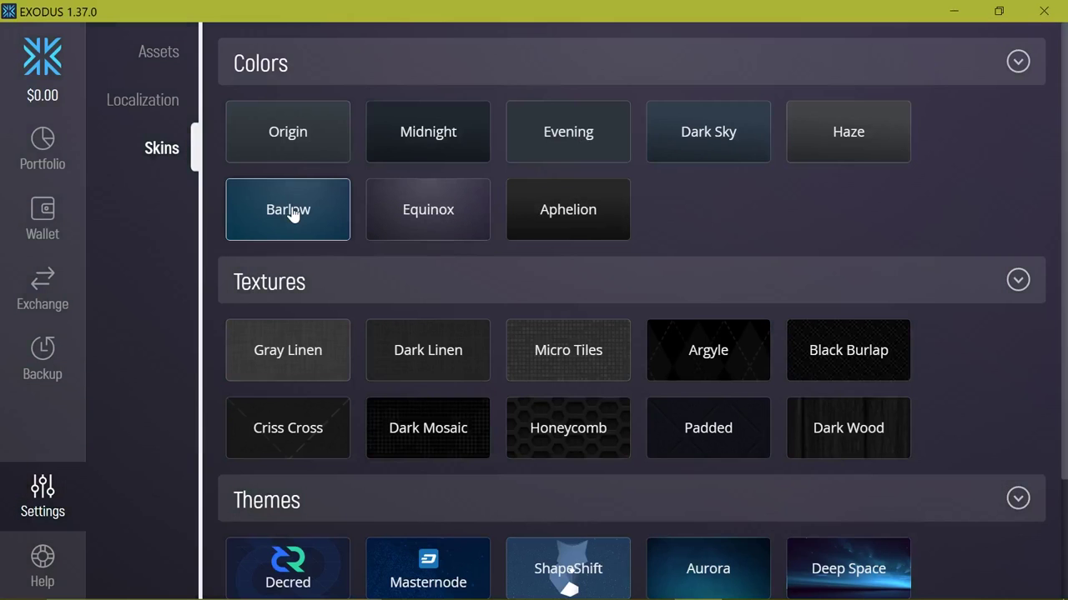
pyautogui.click(692, 146)
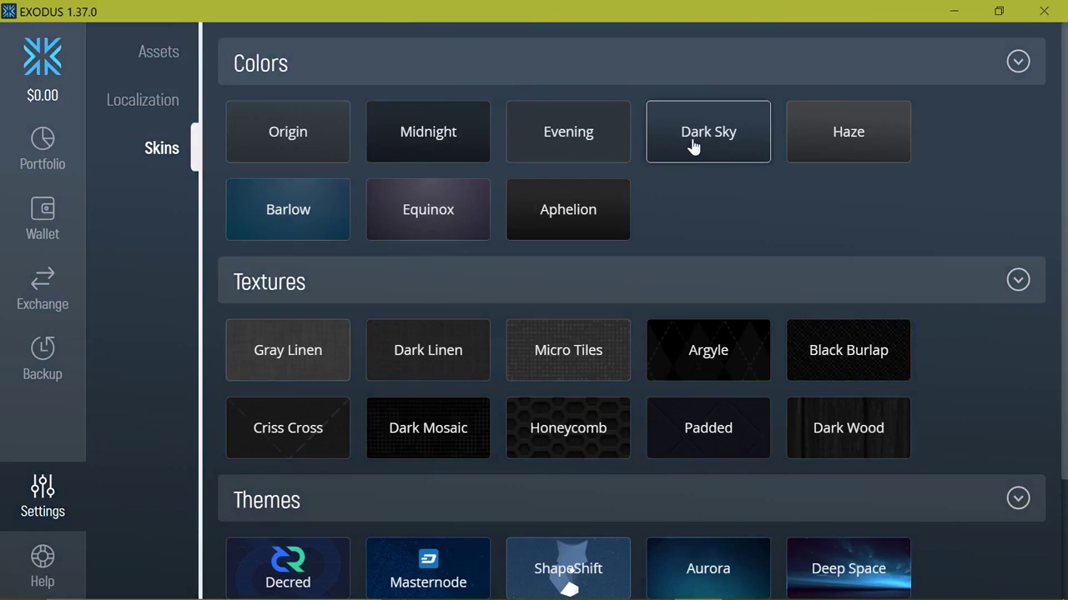
pyautogui.click(298, 352)
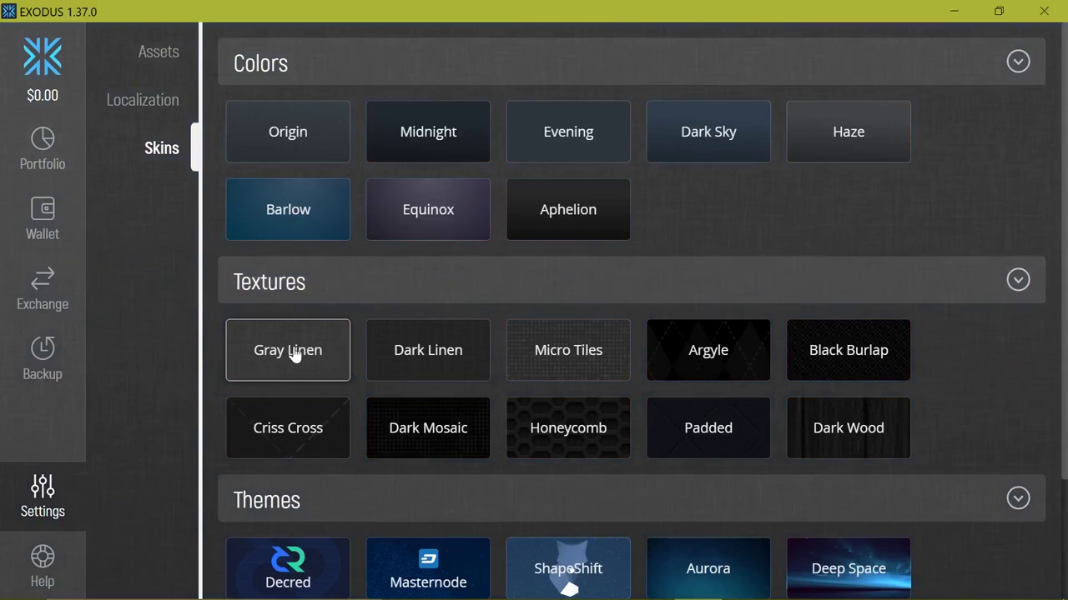
pyautogui.click(415, 354)
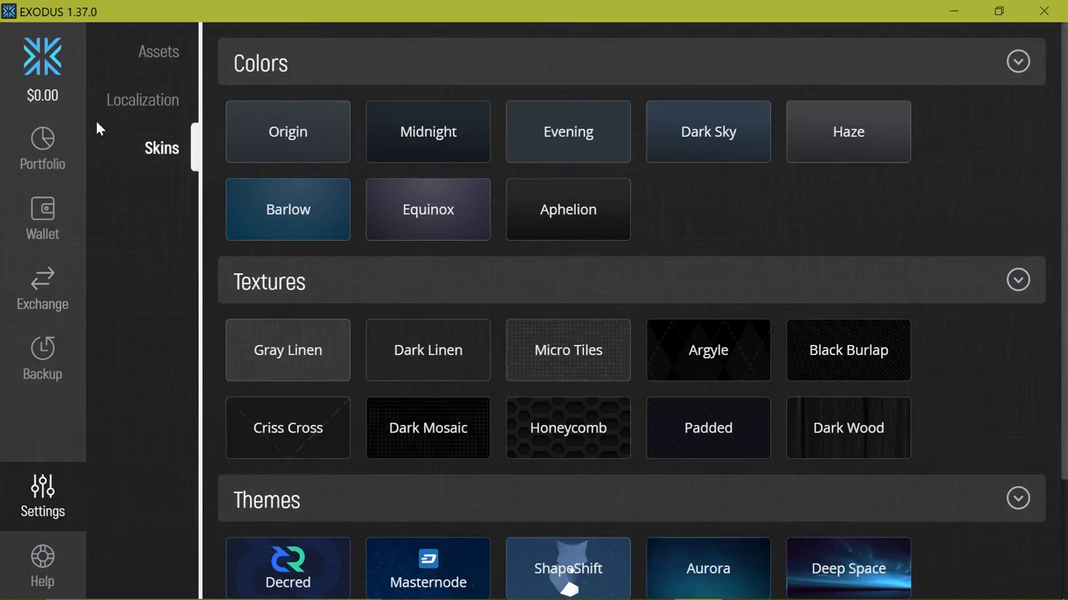
pyautogui.click(43, 149)
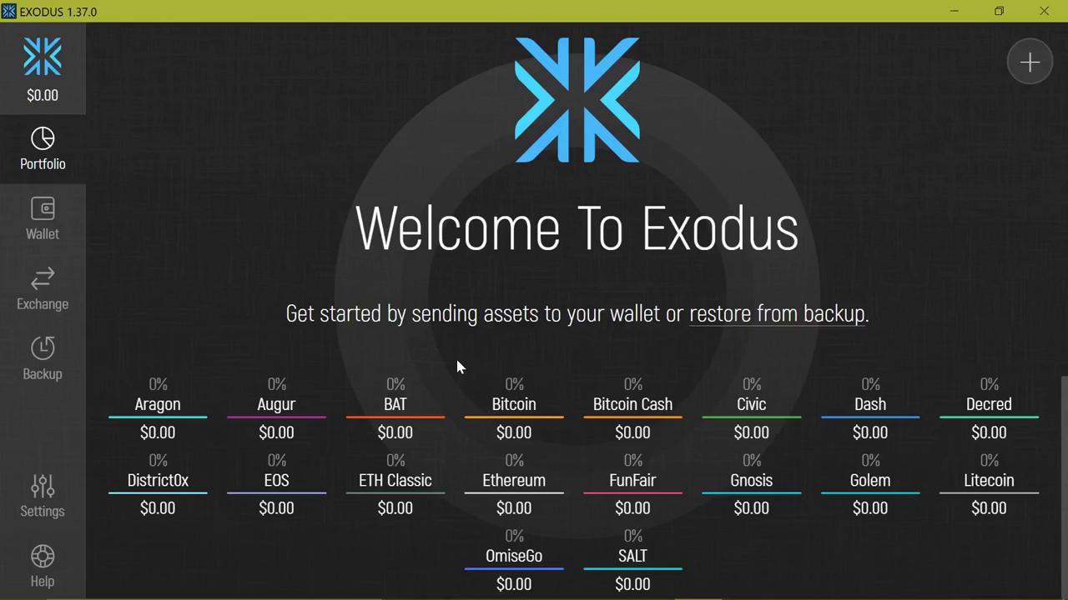
pyautogui.click(1048, 12)
# Step: Switch to the Bitconnect member dashboard and open its upcoming LIVE event video
pyautogui.scroll(10, 512, 421)
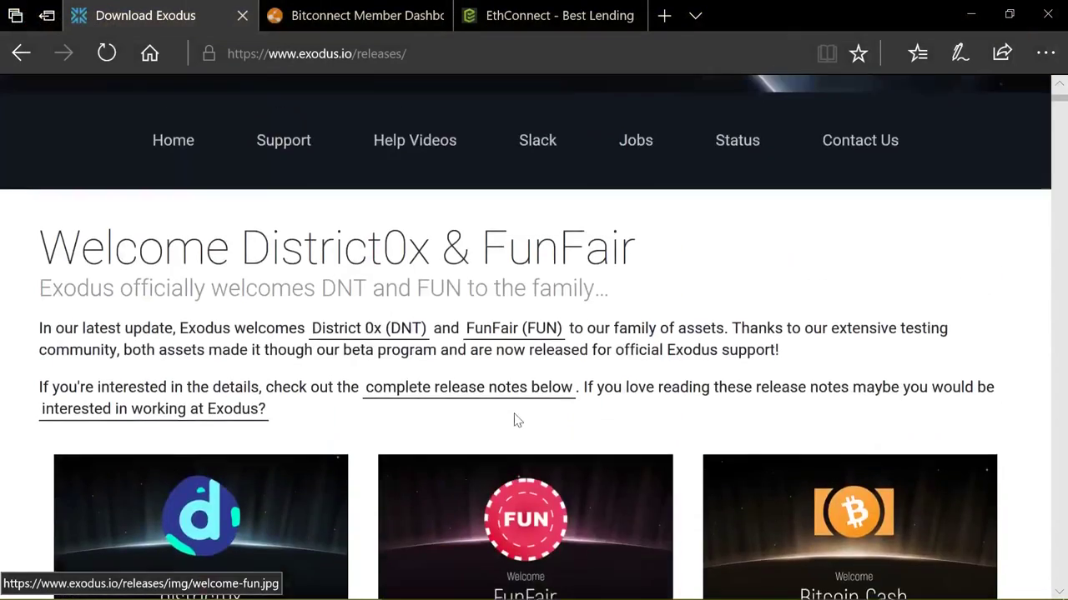
pyautogui.click(345, 15)
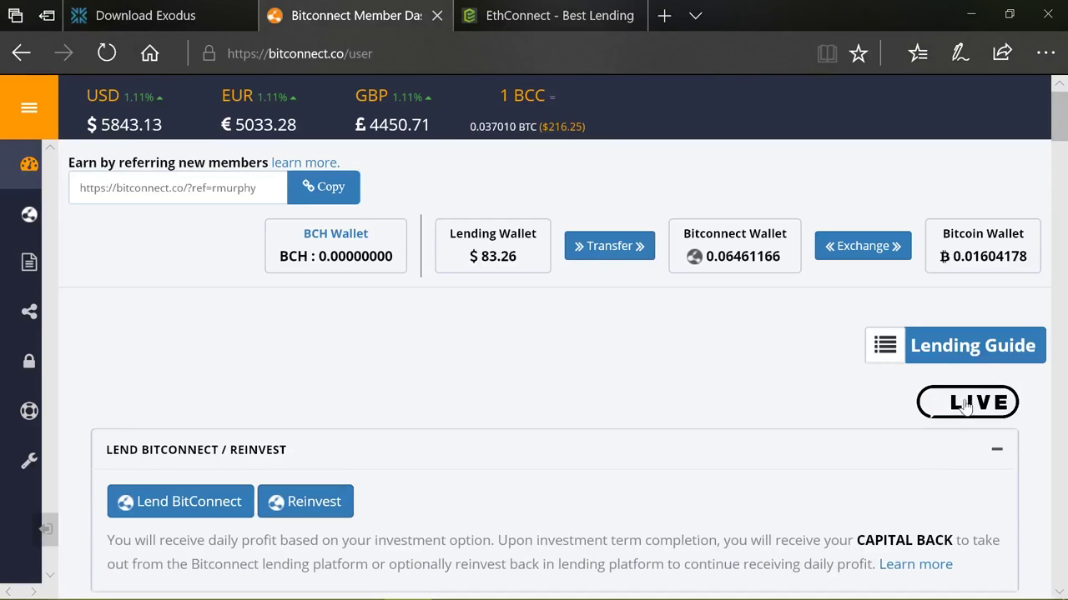
pyautogui.click(988, 402)
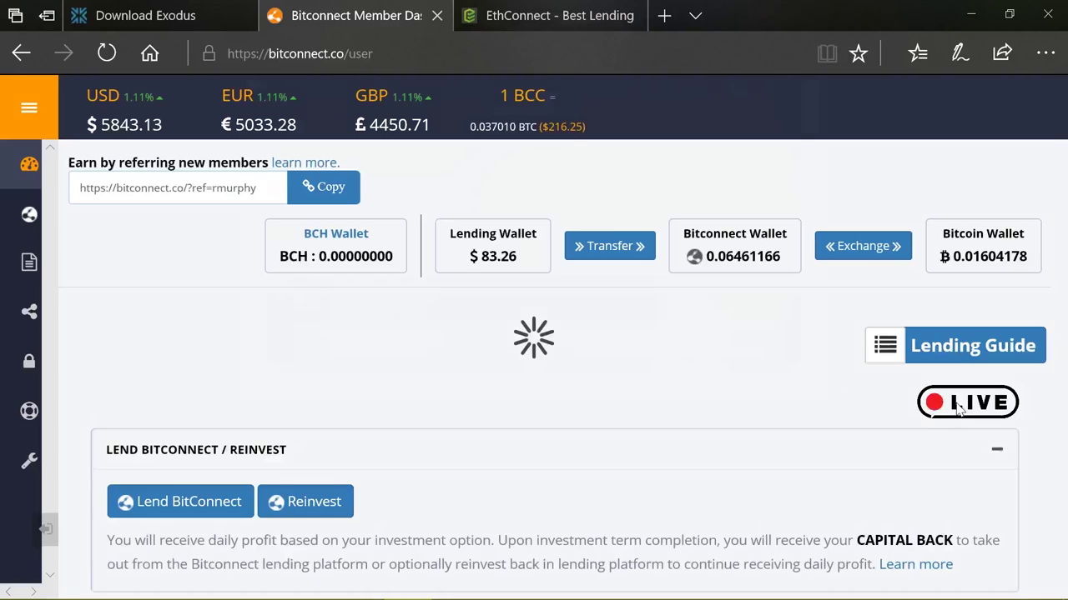